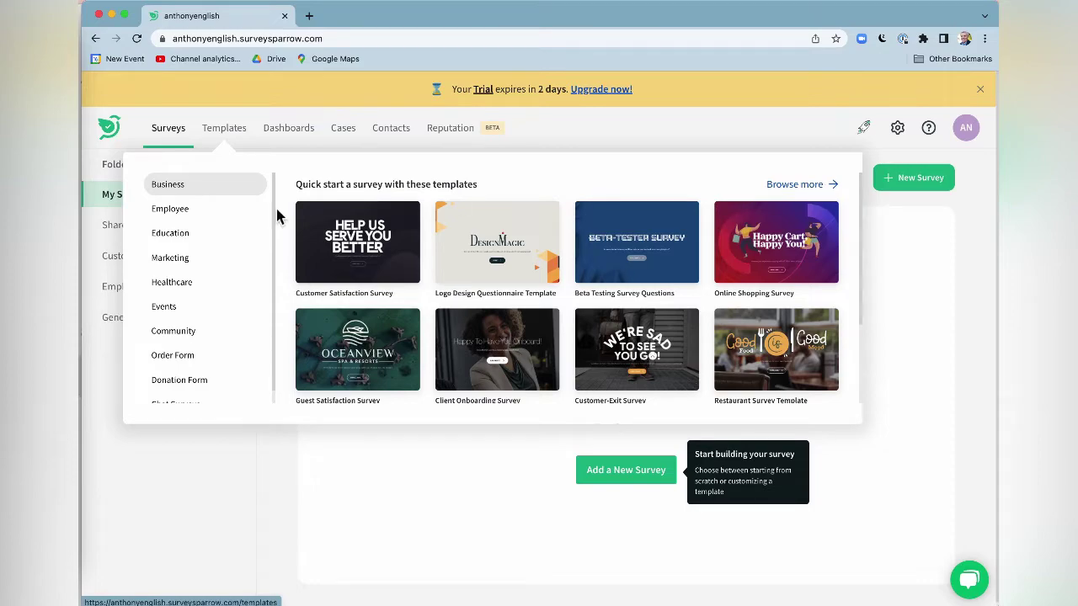
# - Preview the Employee Satisfaction Survey template from the Employee category, answer Yes to its first question, and return to the dashboard
pyautogui.click(184, 214)
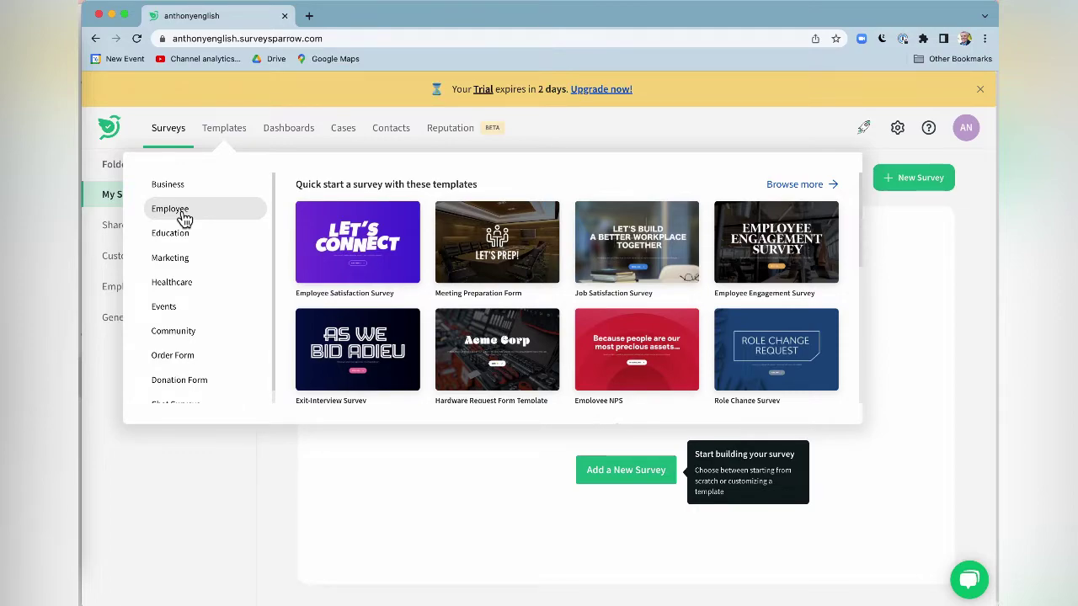
pyautogui.click(359, 246)
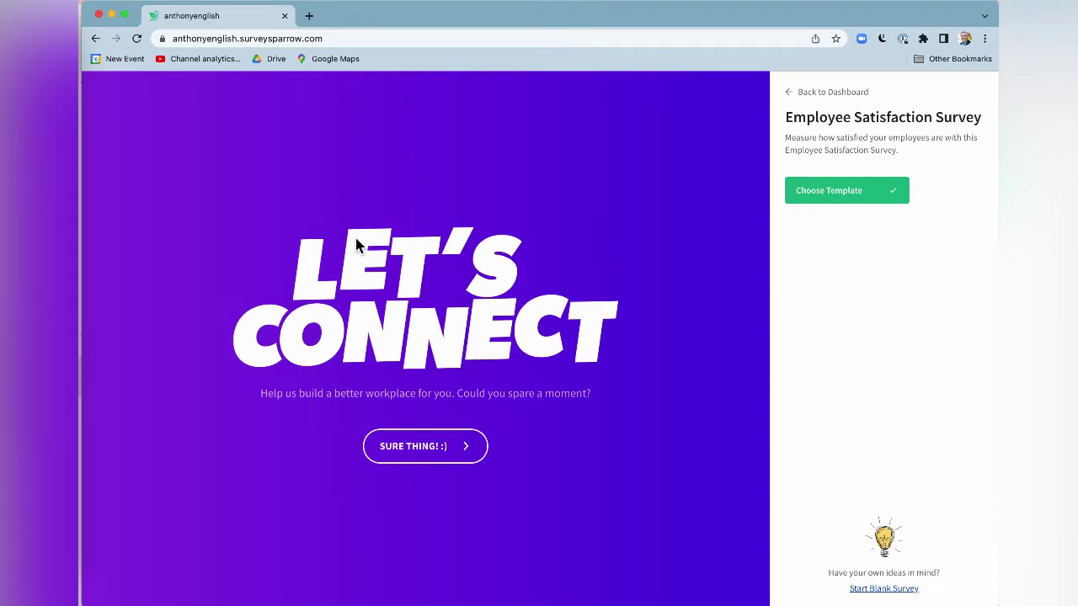
pyautogui.click(437, 453)
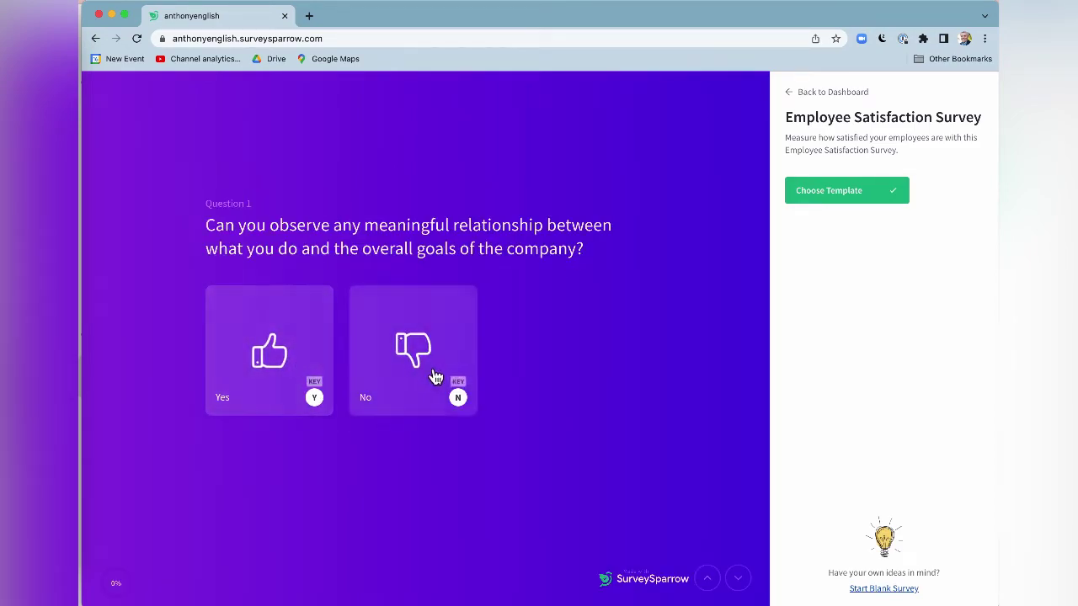
pyautogui.click(277, 362)
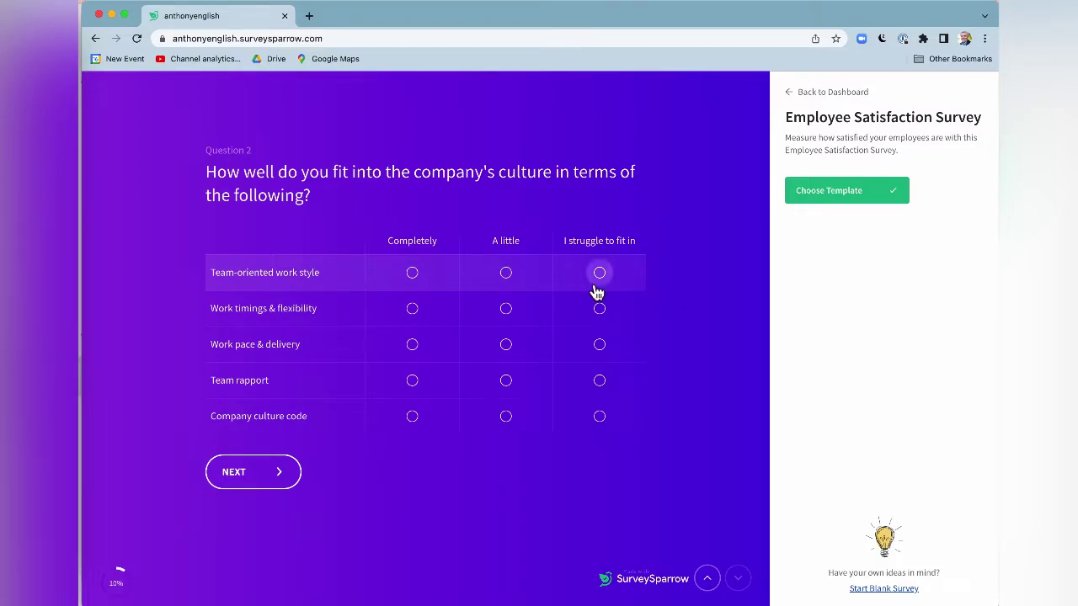
pyautogui.moveTo(792, 236); pyautogui.dragTo(789, 87)
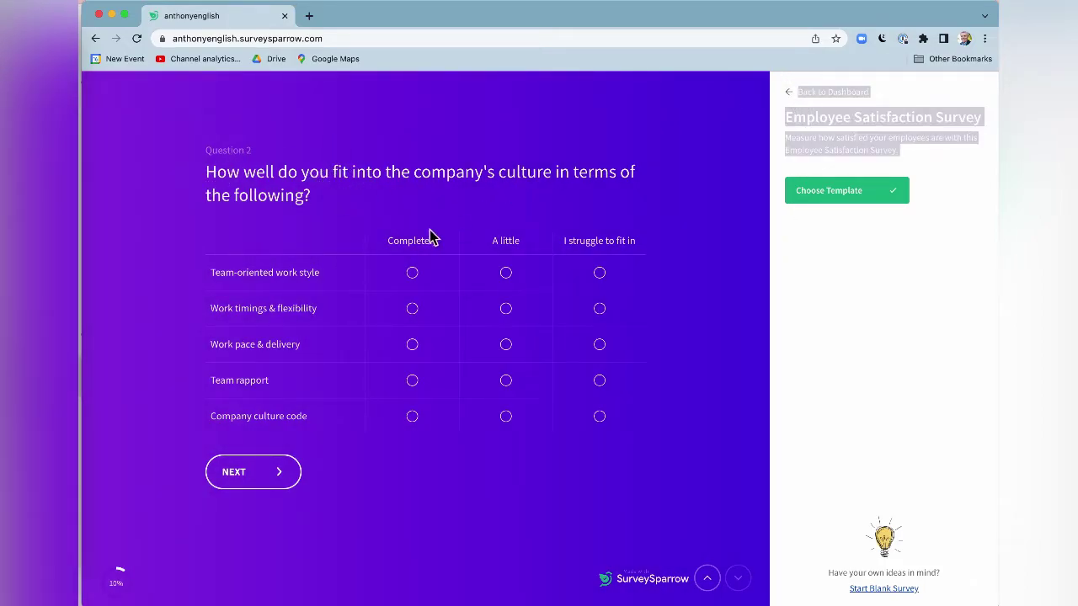
pyautogui.moveTo(884, 163); pyautogui.dragTo(794, 94)
pyautogui.click(796, 94)
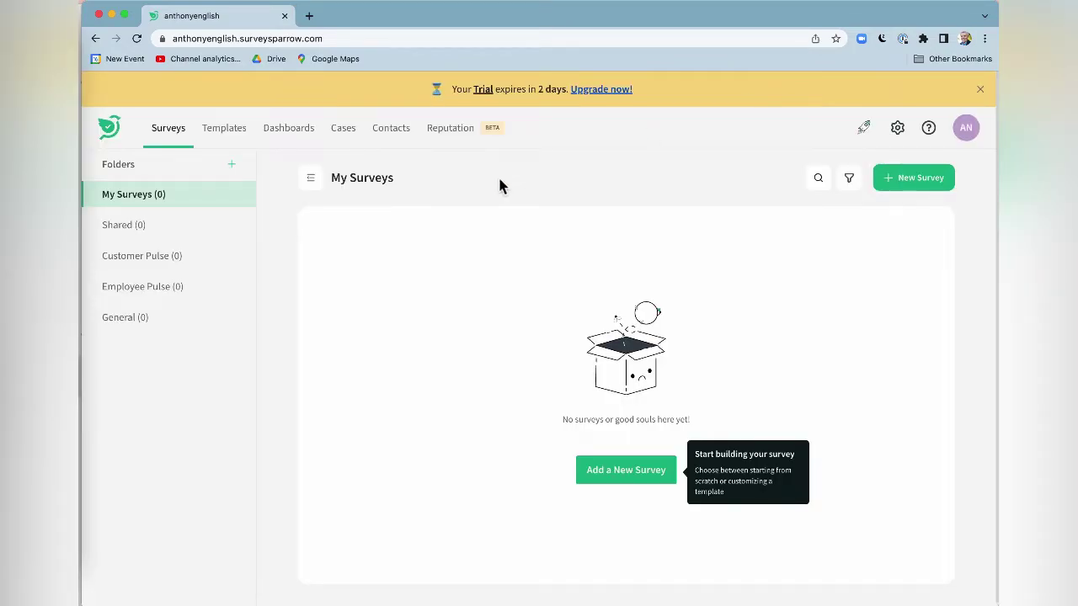
# - Create a blank classic survey named "Software Learning Preferences" with a text question "How much time do you spend learning software each month?"
pyautogui.click(629, 476)
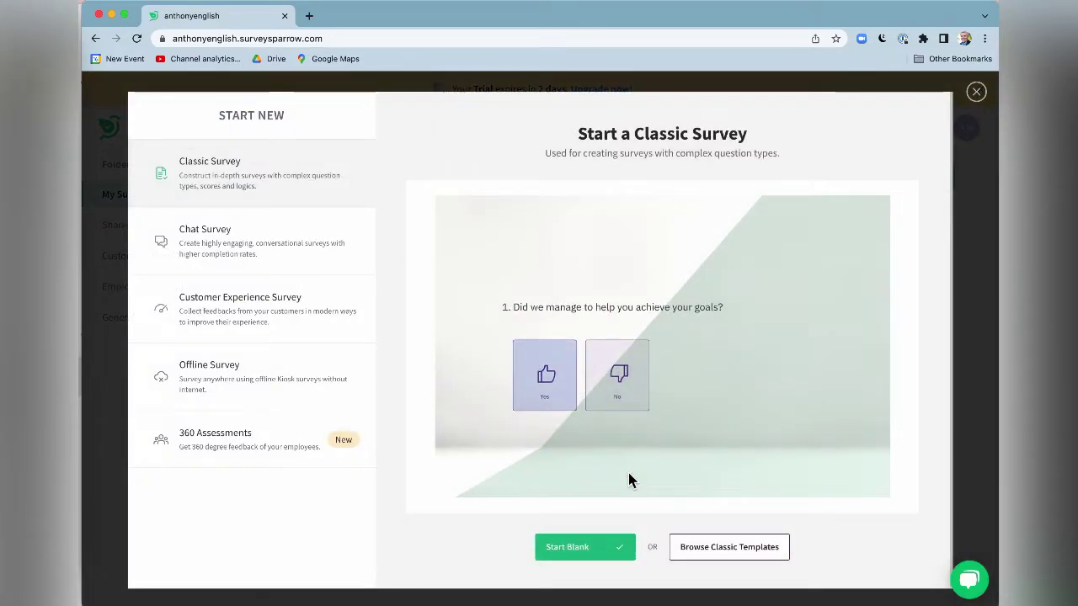
pyautogui.click(583, 552)
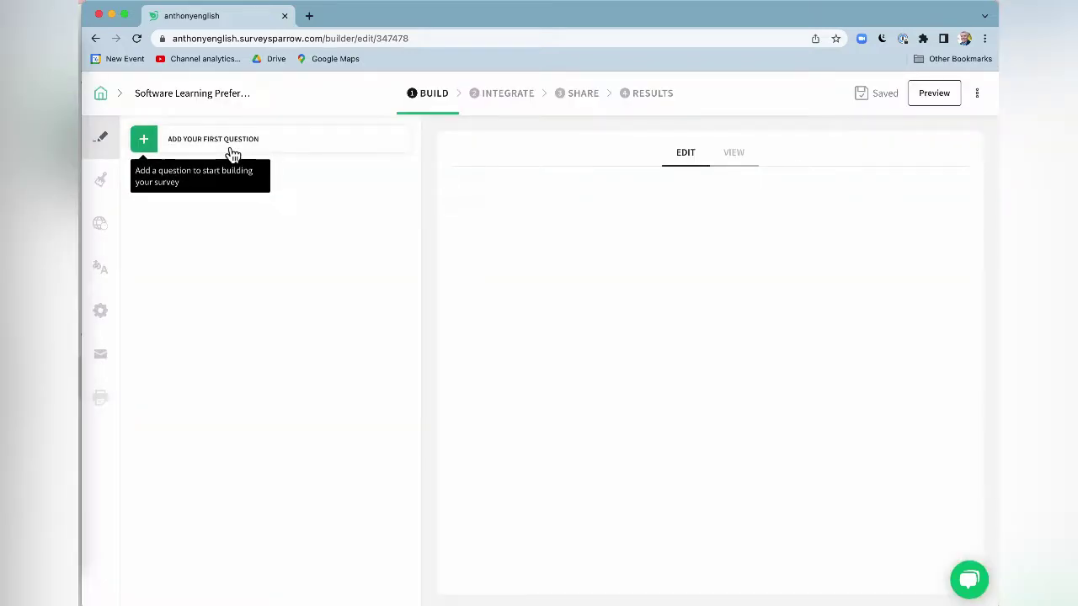
pyautogui.click(231, 151)
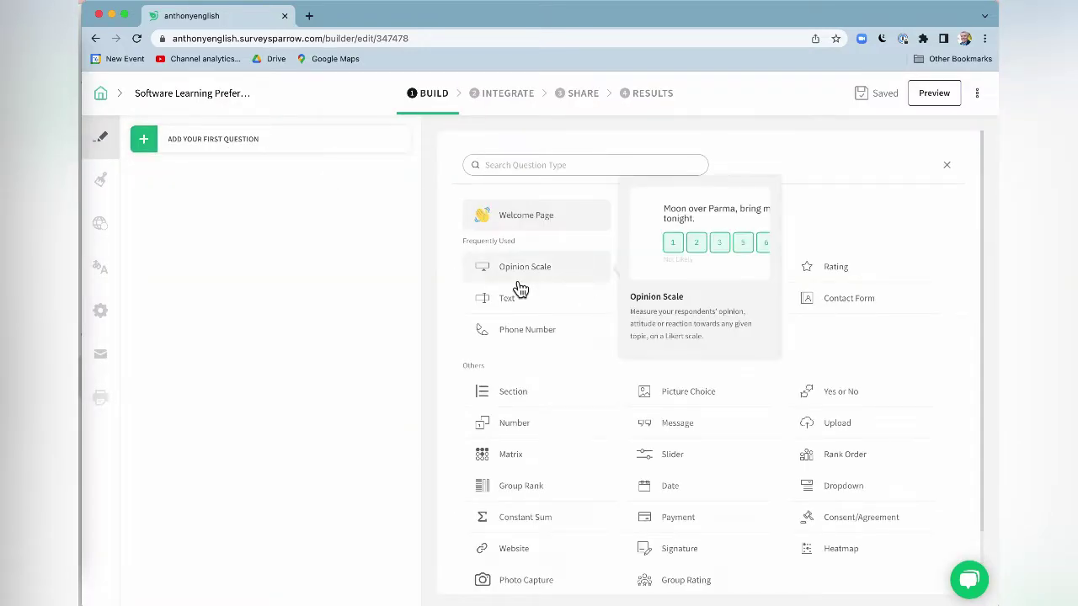
pyautogui.click(512, 312)
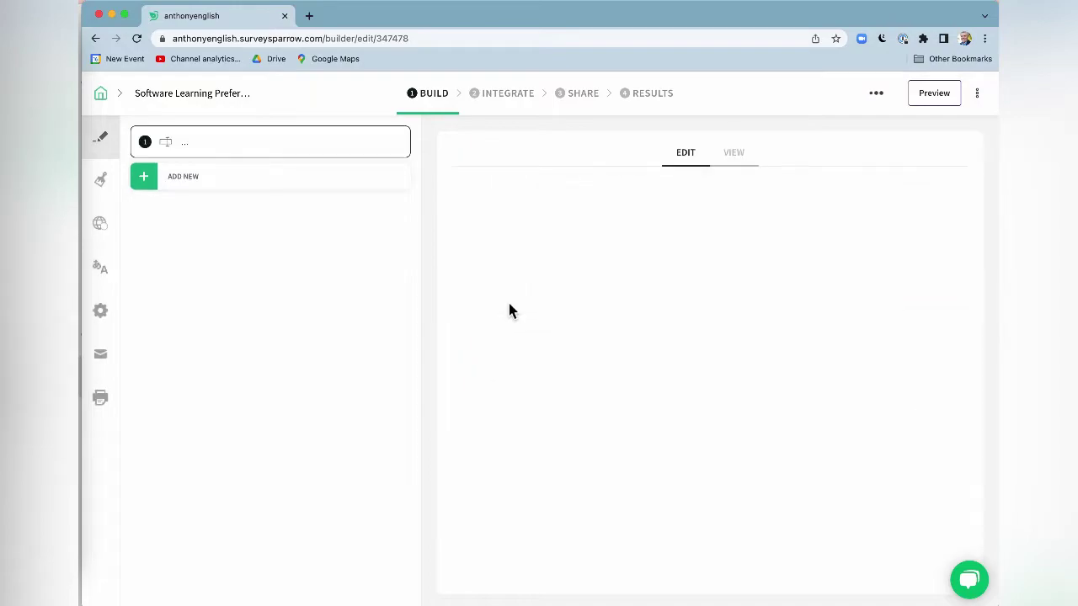
pyautogui.write('How much time d')
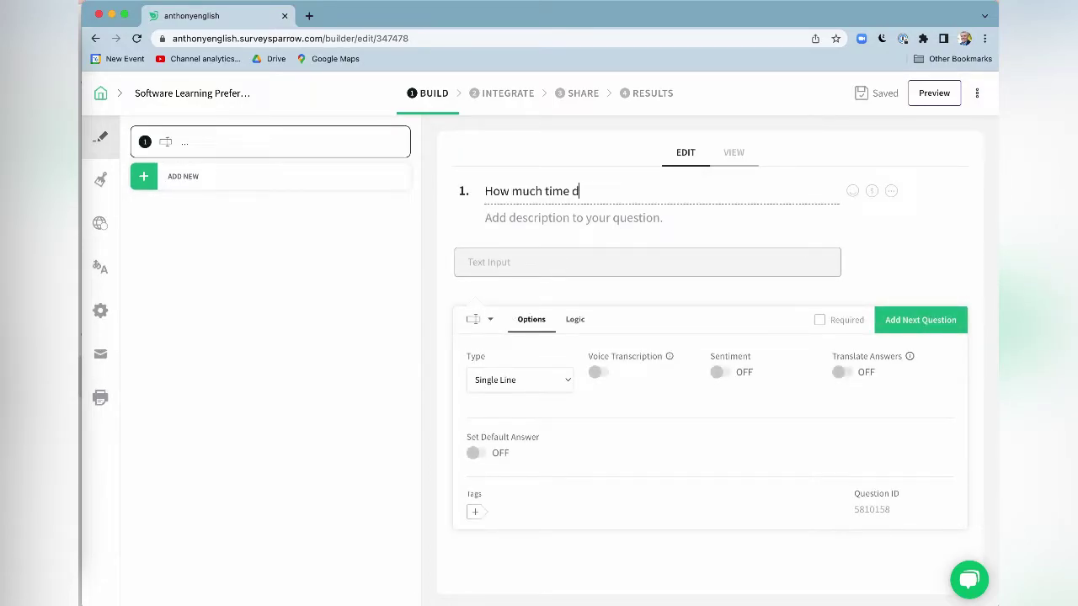
pyautogui.write('o you spend learning software each month?')
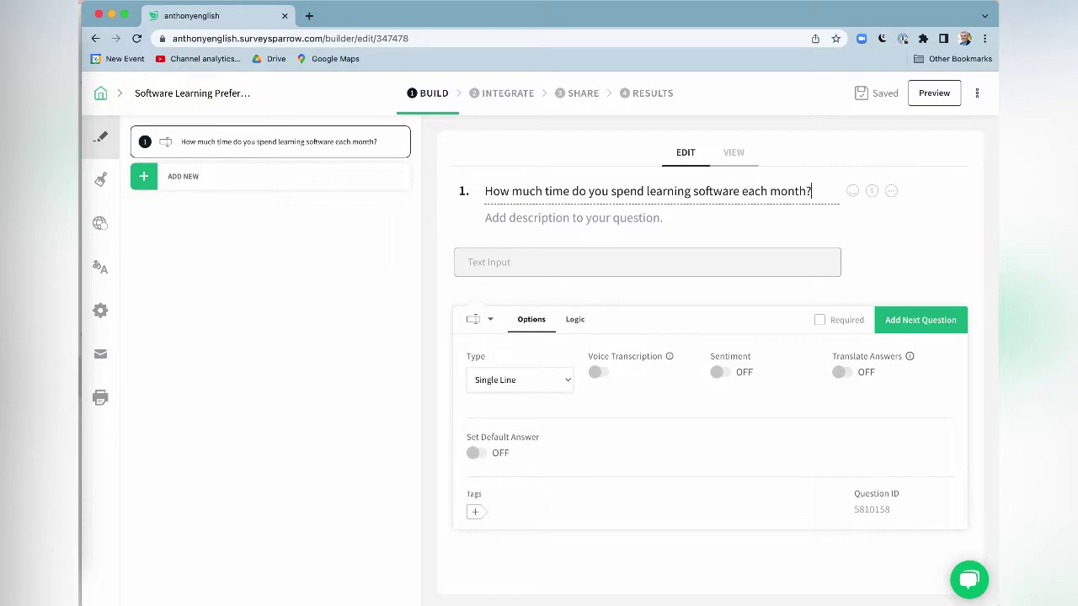
# - Add a multiple choice question reading "How do you like to learn new software?" and leave its answer choice empty
pyautogui.click(926, 320)
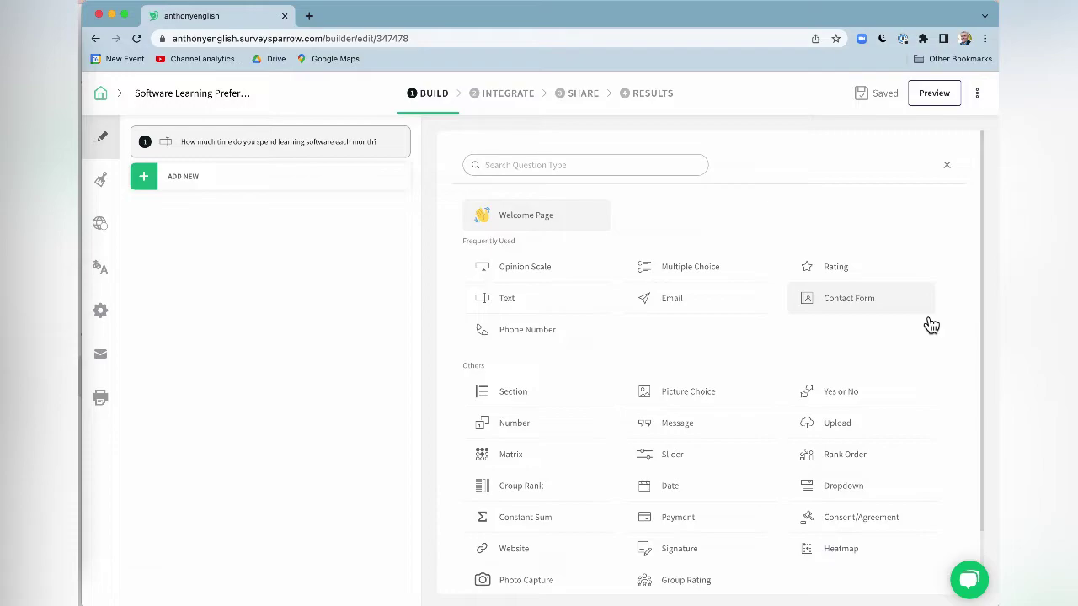
pyautogui.click(688, 271)
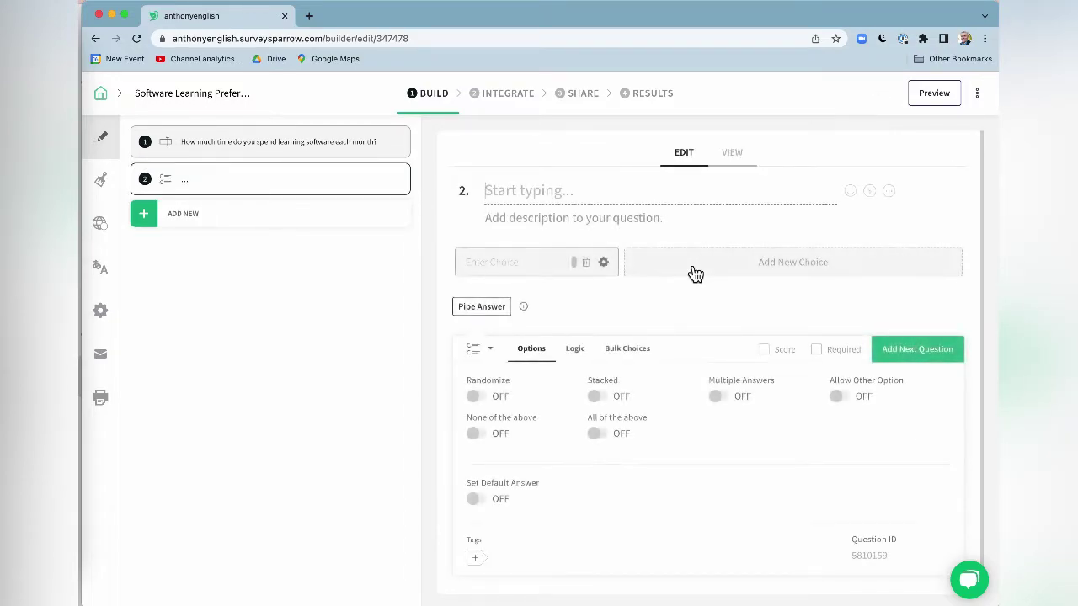
pyautogui.click(513, 264)
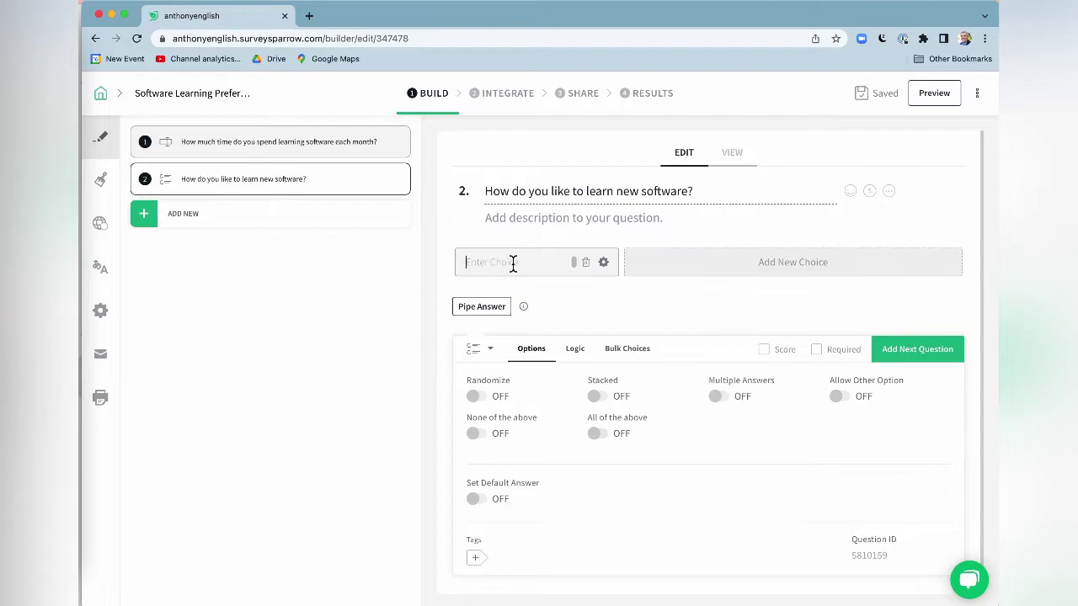
pyautogui.write('DS')
pyautogui.press('BackSpace')
pyautogui.press('BackSpace')
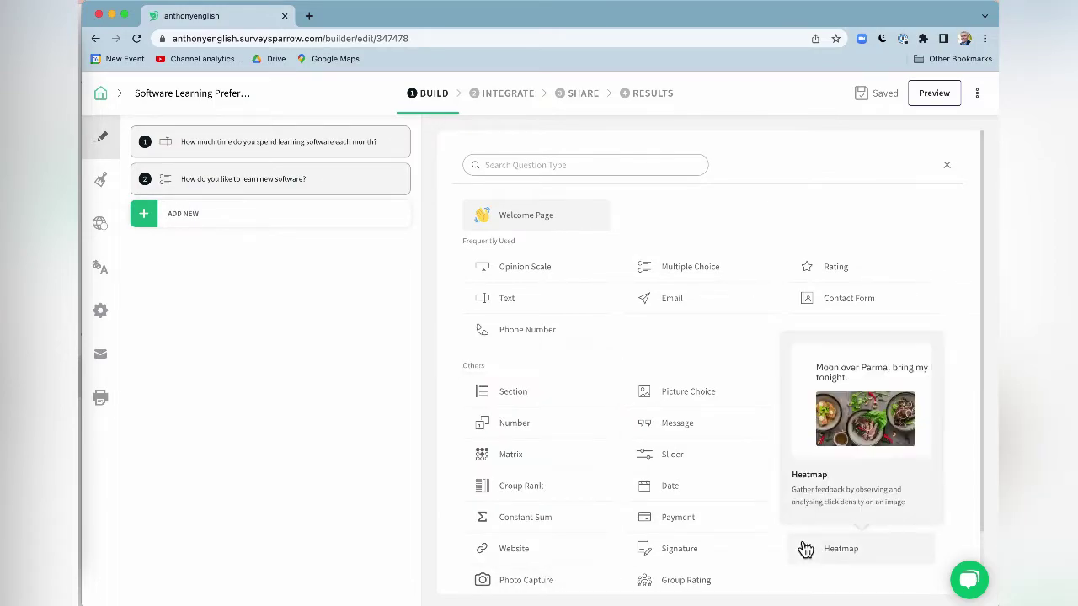
# - Set the button style to Border in the survey's theme customization
pyautogui.click(98, 180)
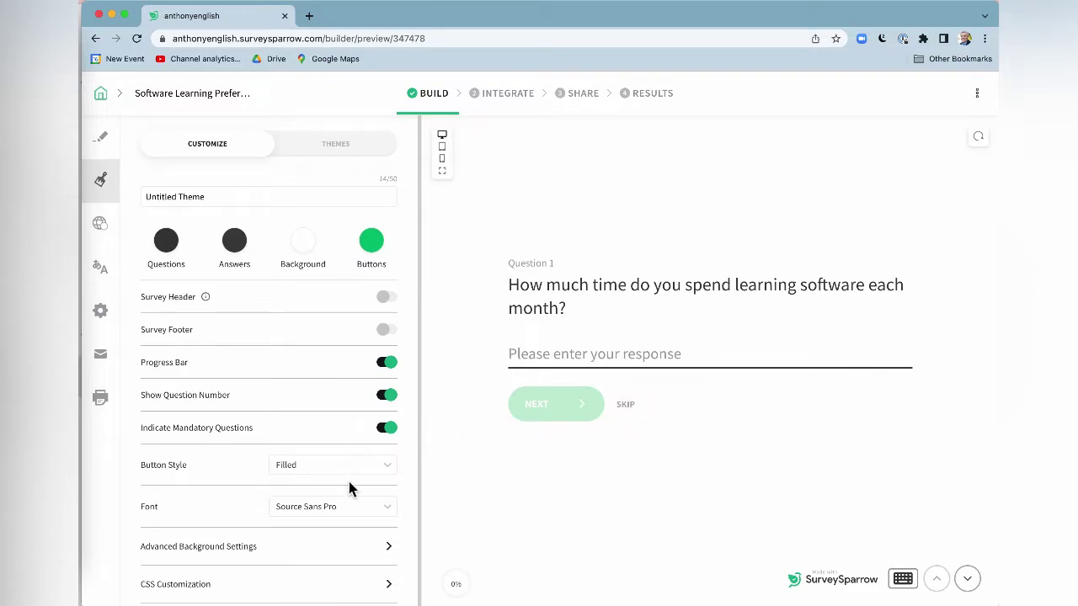
pyautogui.click(399, 478)
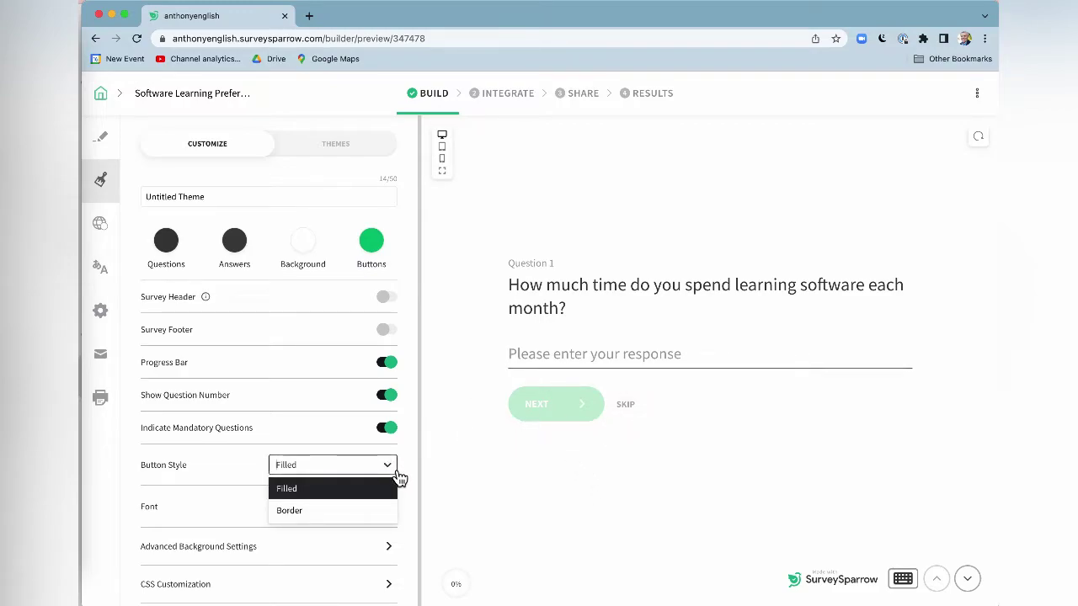
pyautogui.click(320, 511)
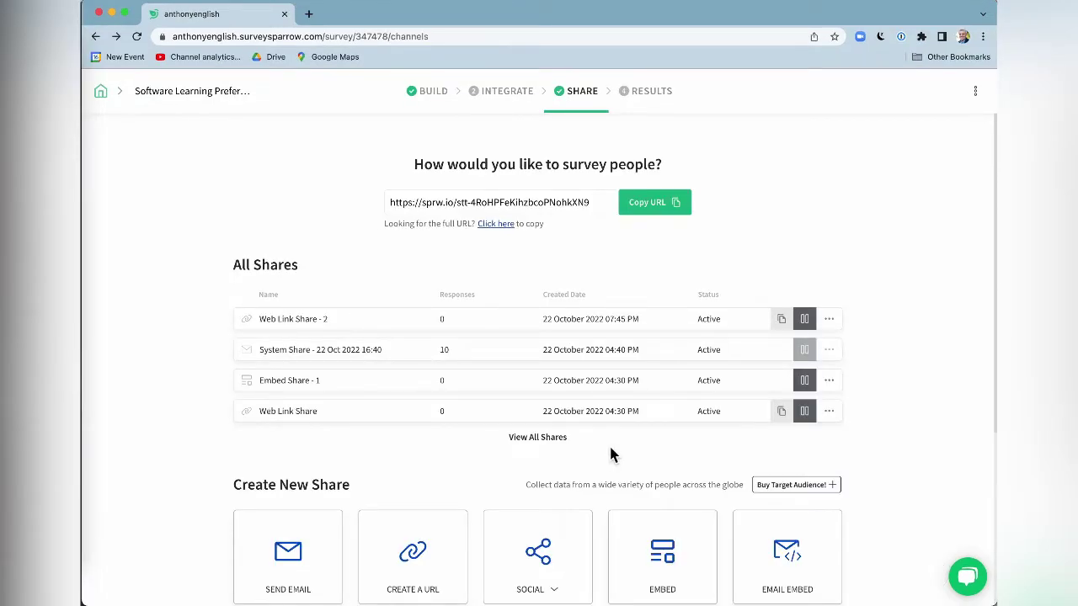
# - Examine the survey's existing shares and new share options, and open its notification settings
pyautogui.scroll(-5, 610, 455)
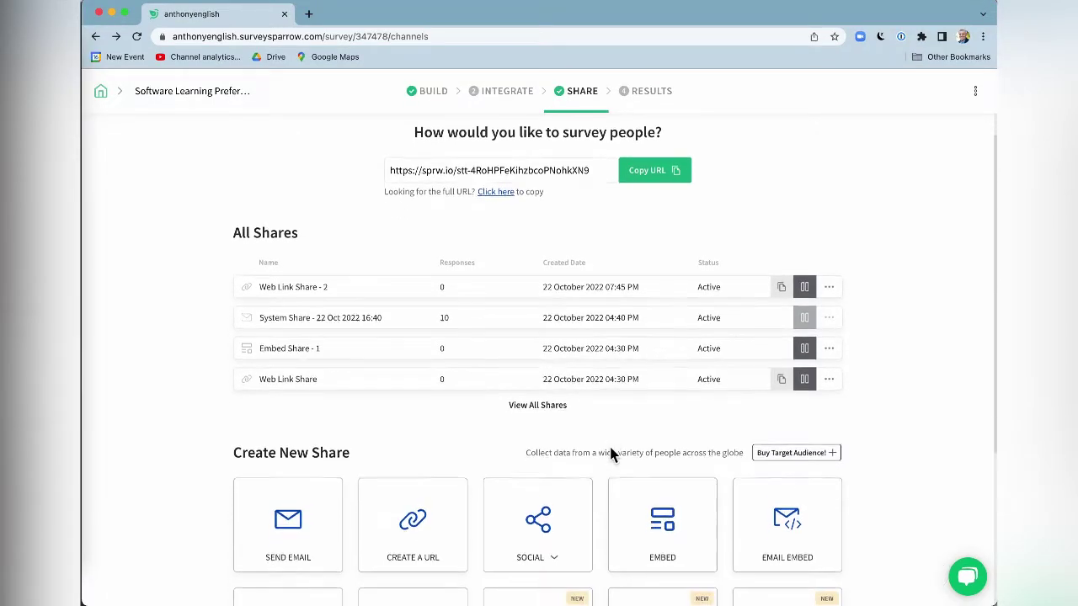
pyautogui.scroll(-1, 611, 454)
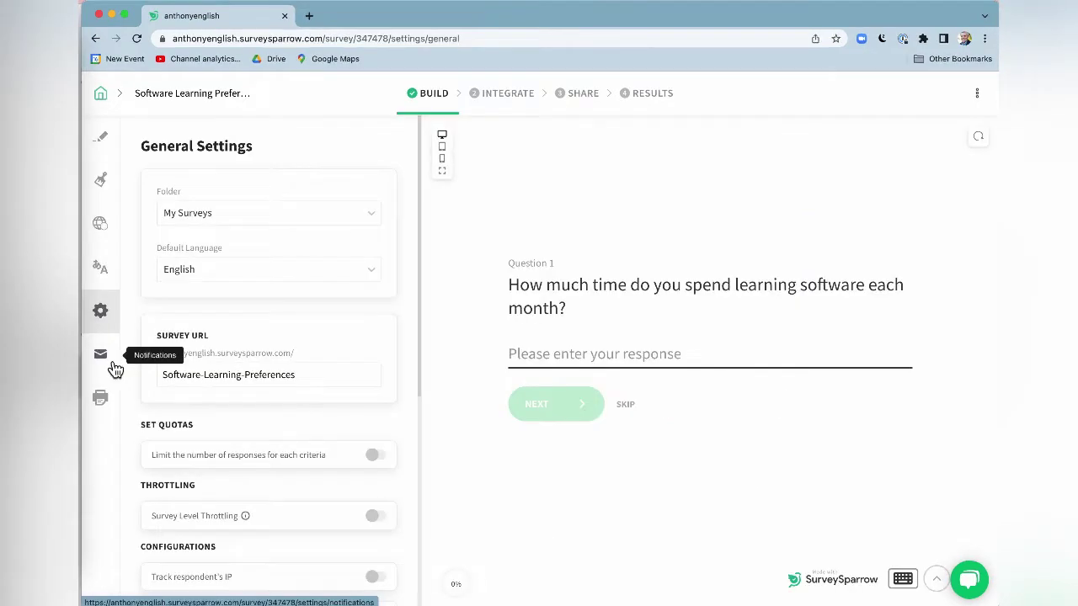
pyautogui.click(114, 368)
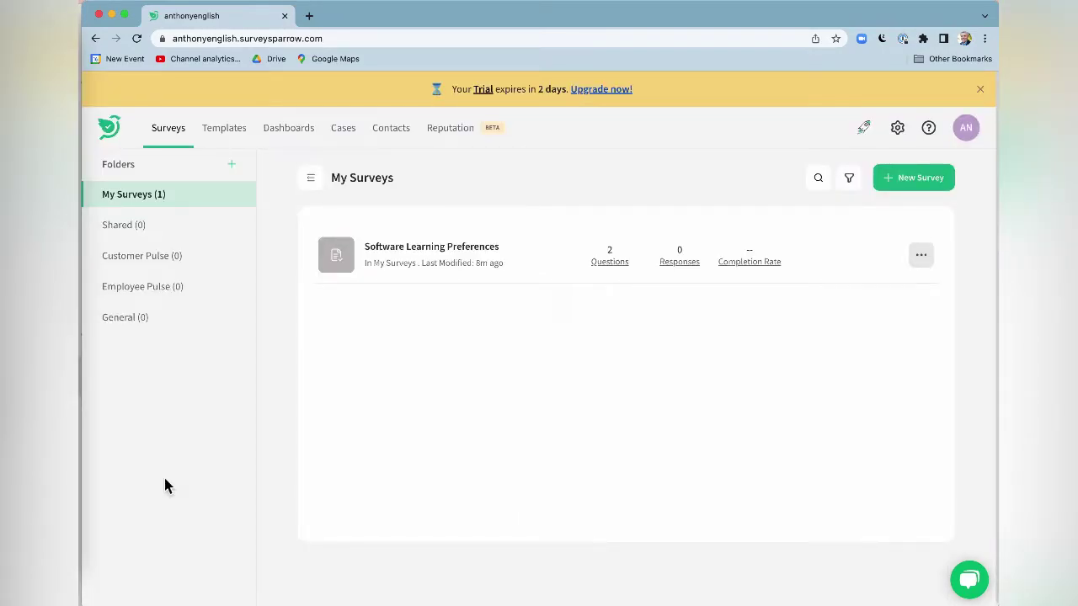
# - Generate 10 sample responses for the Software Learning Preferences survey from its responses page
pyautogui.click(680, 268)
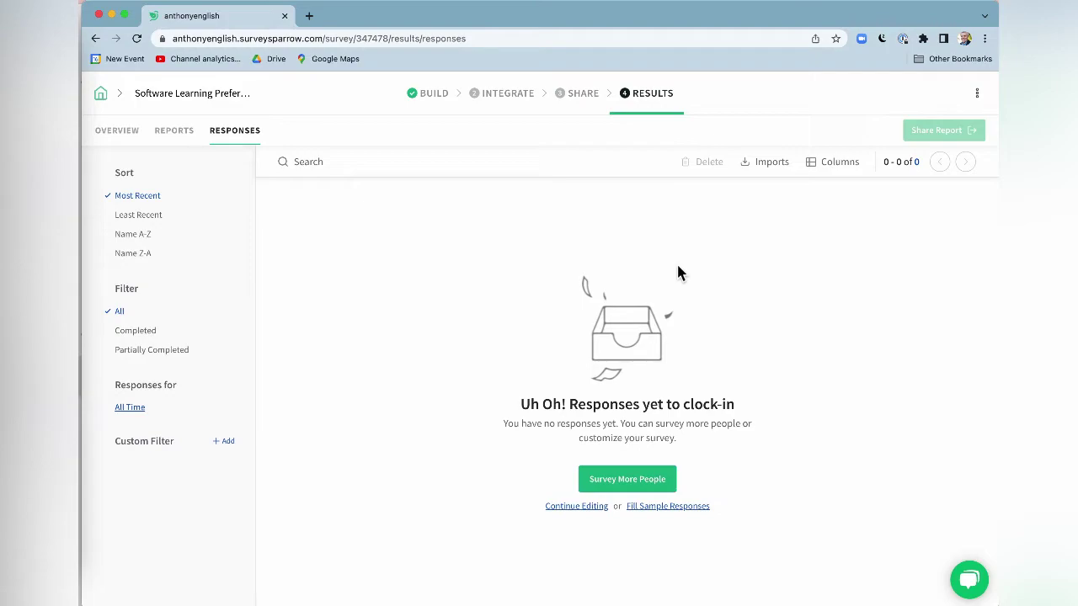
pyautogui.click(679, 507)
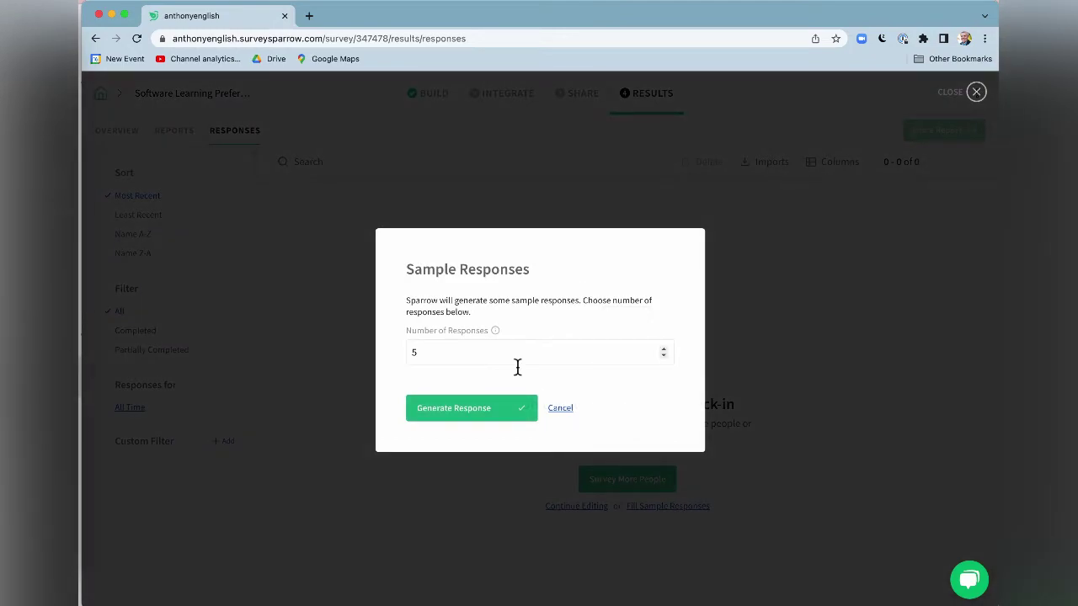
pyautogui.click(497, 360)
pyautogui.press('BackSpace')
pyautogui.write('10')
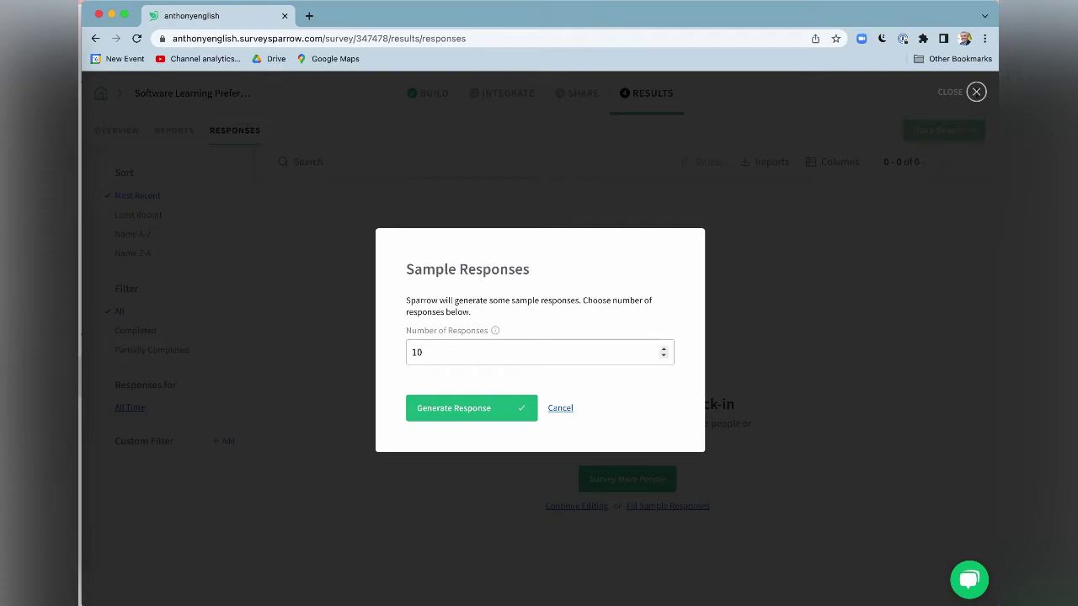
pyautogui.click(487, 422)
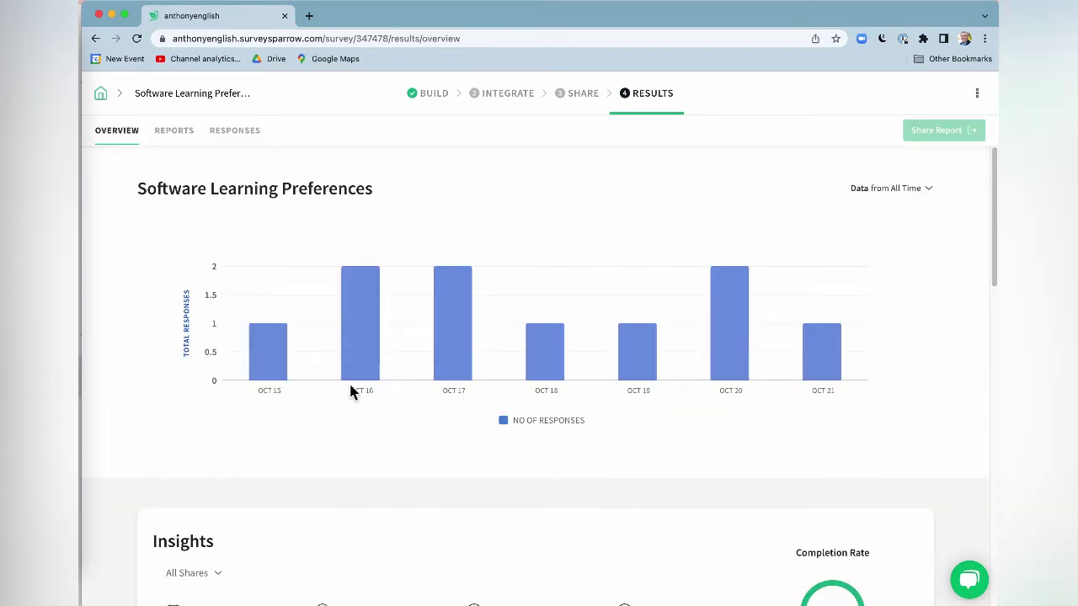
# - Examine the survey's results overview, including response counts by date, insights, device and share type breakdowns, and average completion times
pyautogui.scroll(-5, 351, 392)
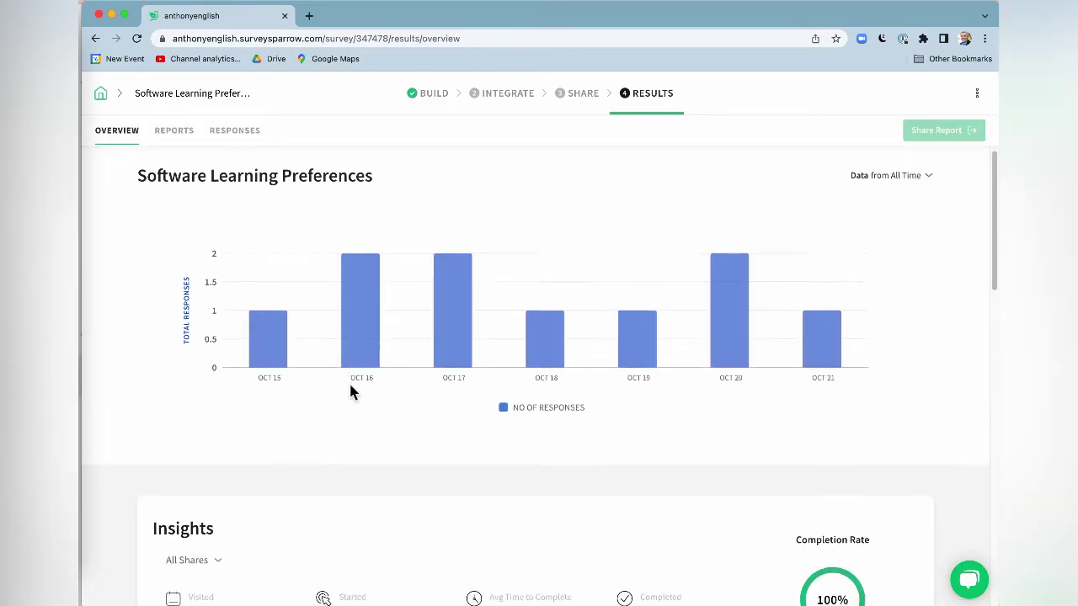
pyautogui.scroll(-4, 352, 392)
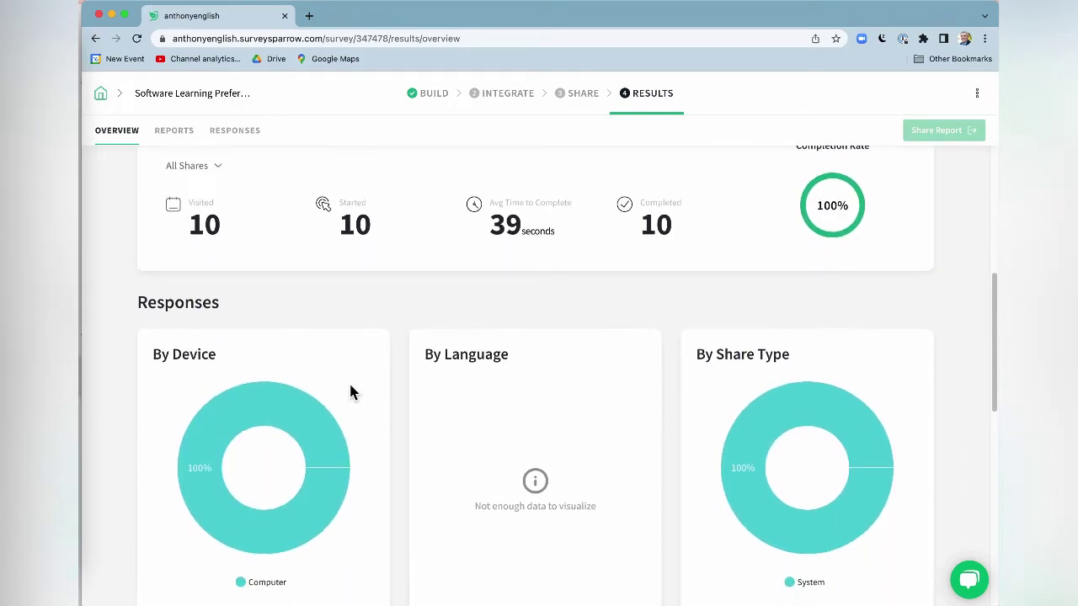
pyautogui.scroll(-3, 352, 393)
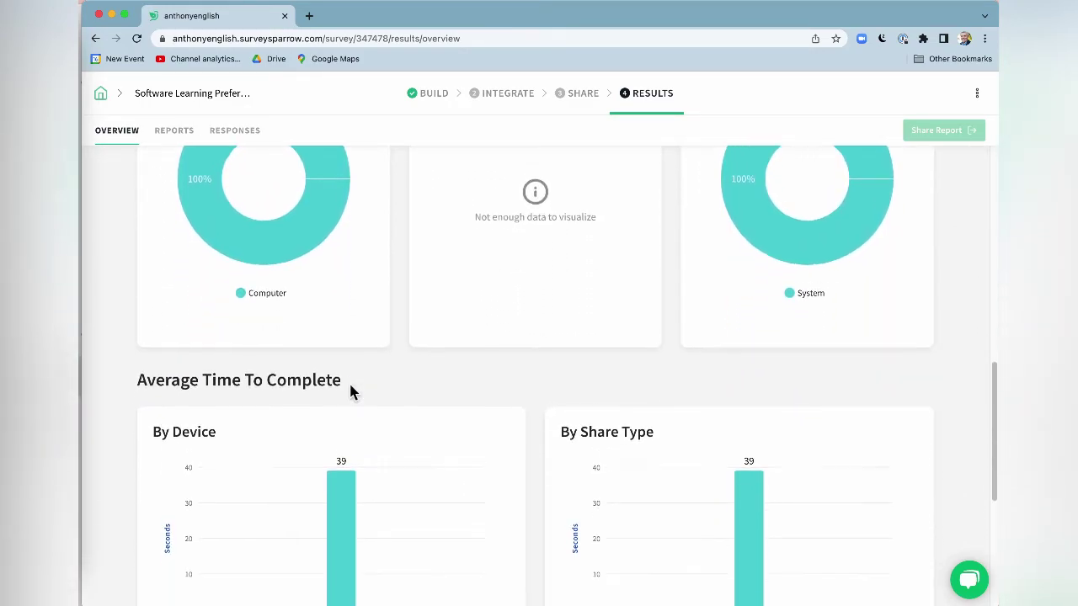
pyautogui.moveTo(442, 436)
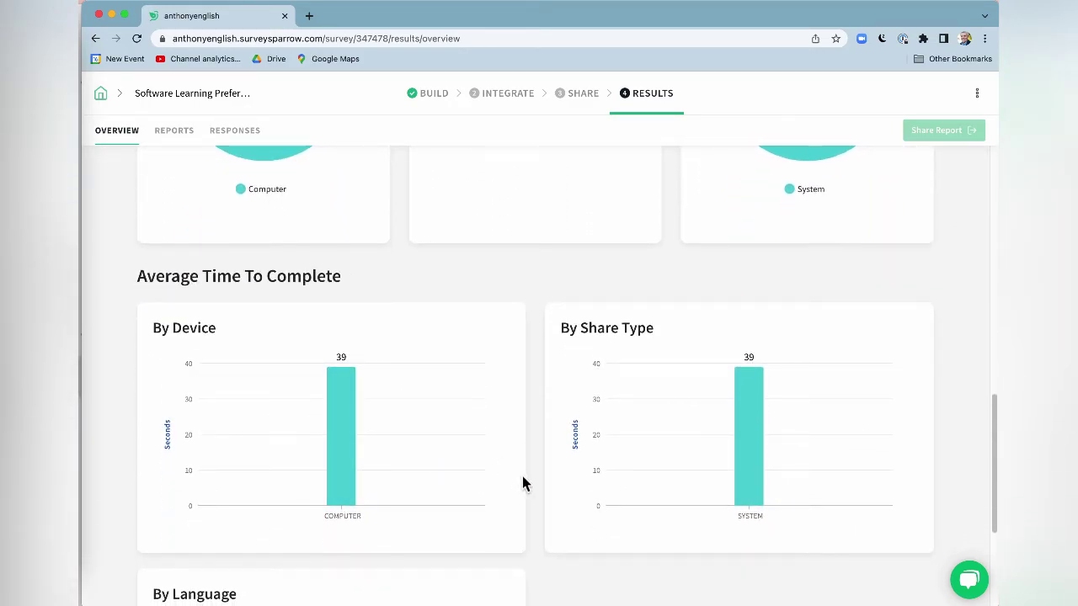
pyautogui.scroll(-3, 596, 559)
pyautogui.scroll(-3, 596, 559)
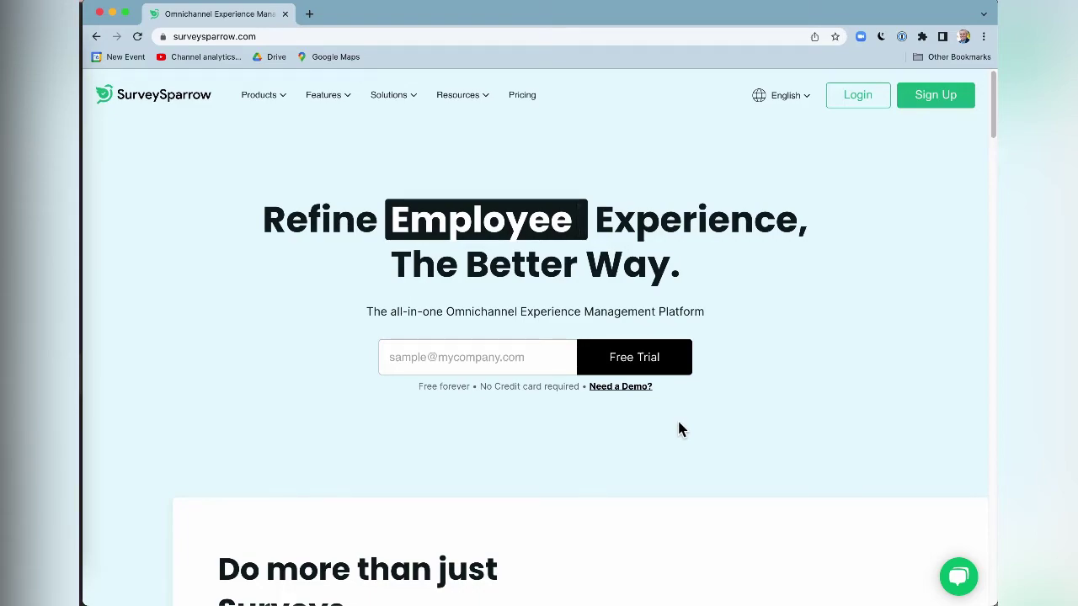
# - Show the list of features on the SurveySparrow website
pyautogui.moveTo(351, 110)
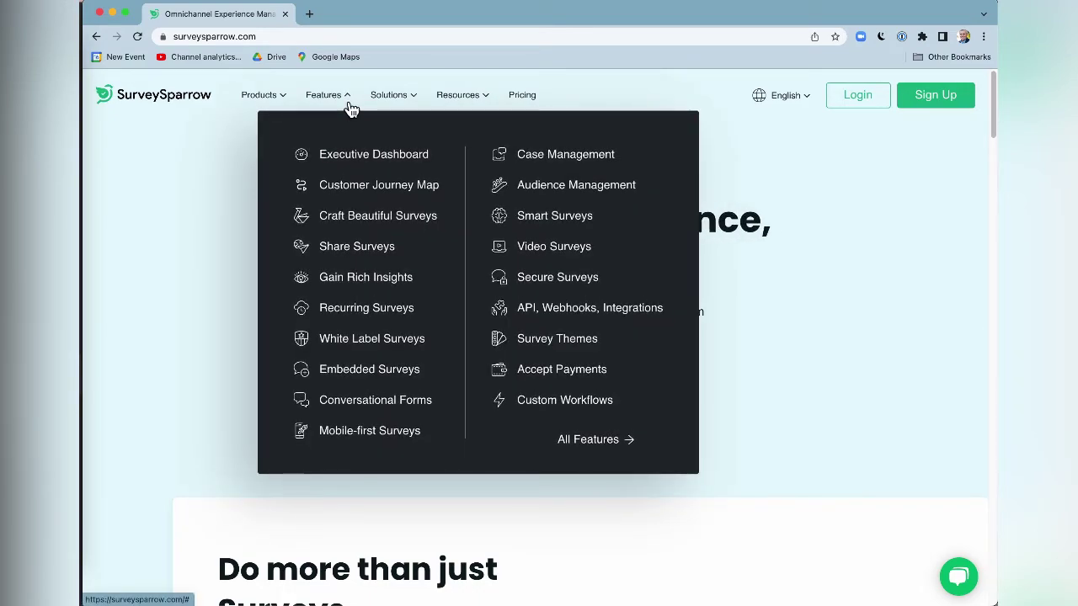